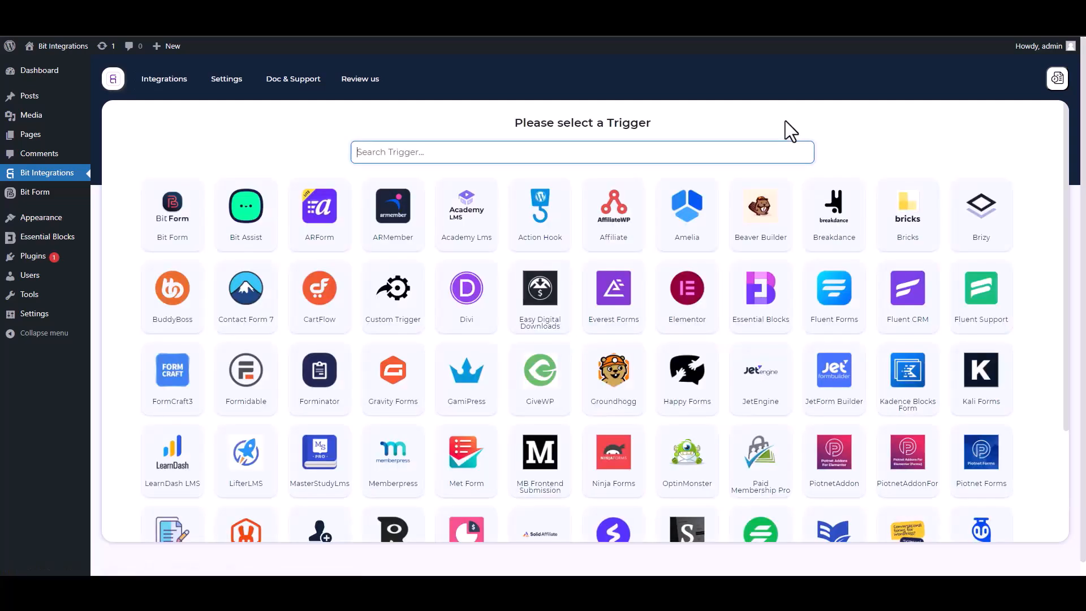
# Choose Essential Blocks as the trigger and start fetching its form data.
pyautogui.write('ess')
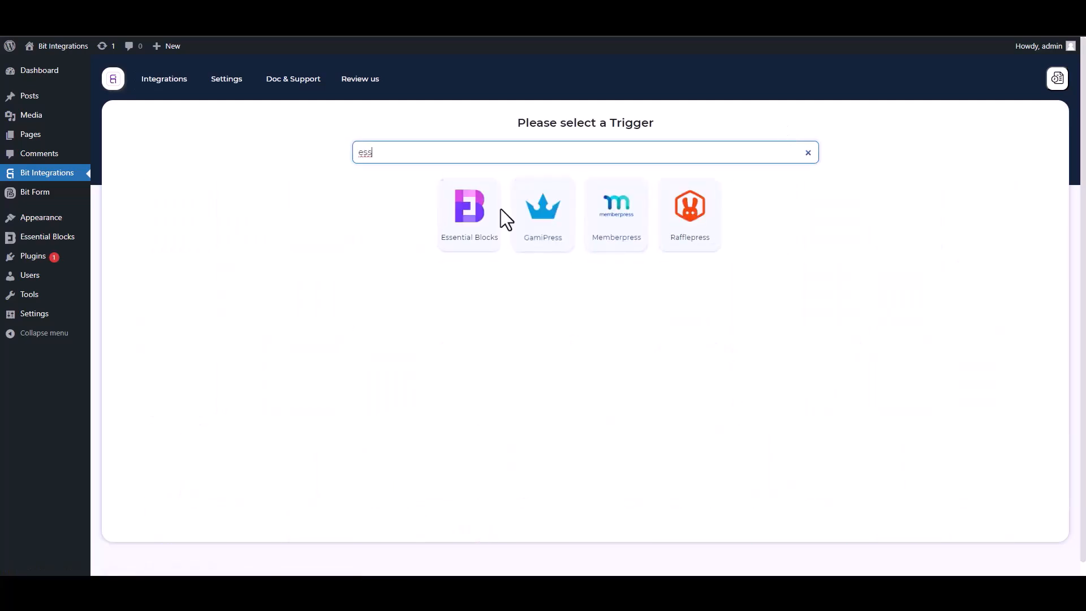
pyautogui.click(466, 243)
pyautogui.click(583, 263)
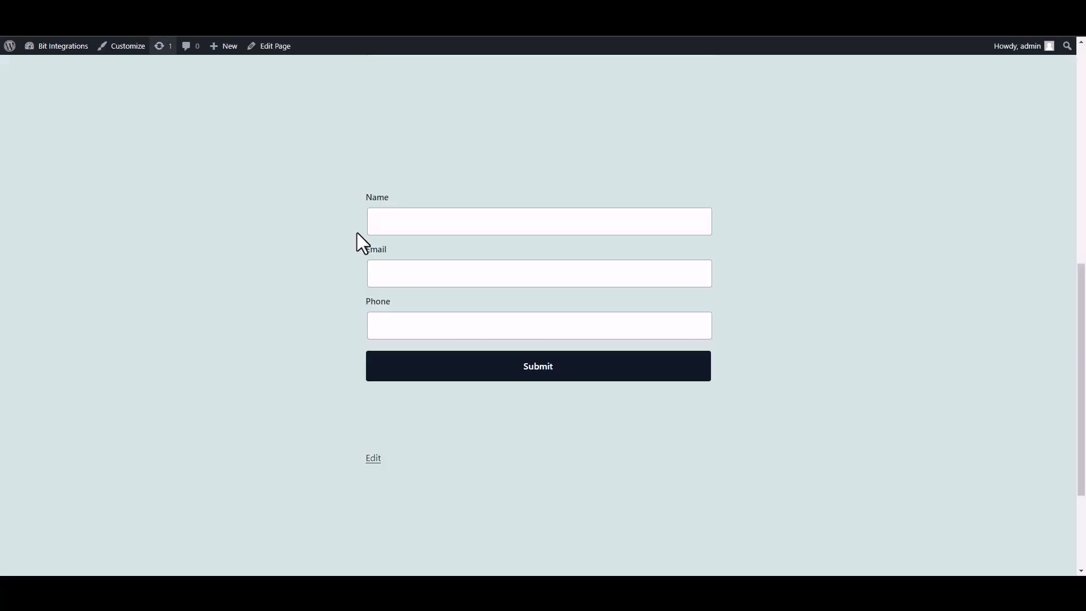
# Submit the web form with the name "test", a test e-mail address and a phone number.
pyautogui.click(465, 231)
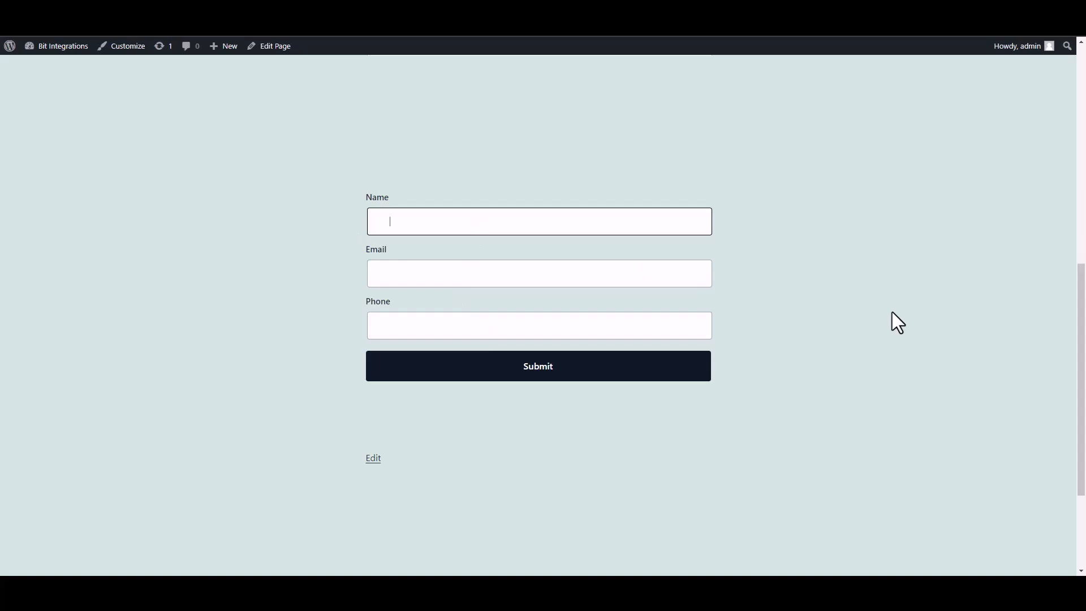
pyautogui.write('test')
pyautogui.click(650, 275)
pyautogui.write('test@gmail.com')
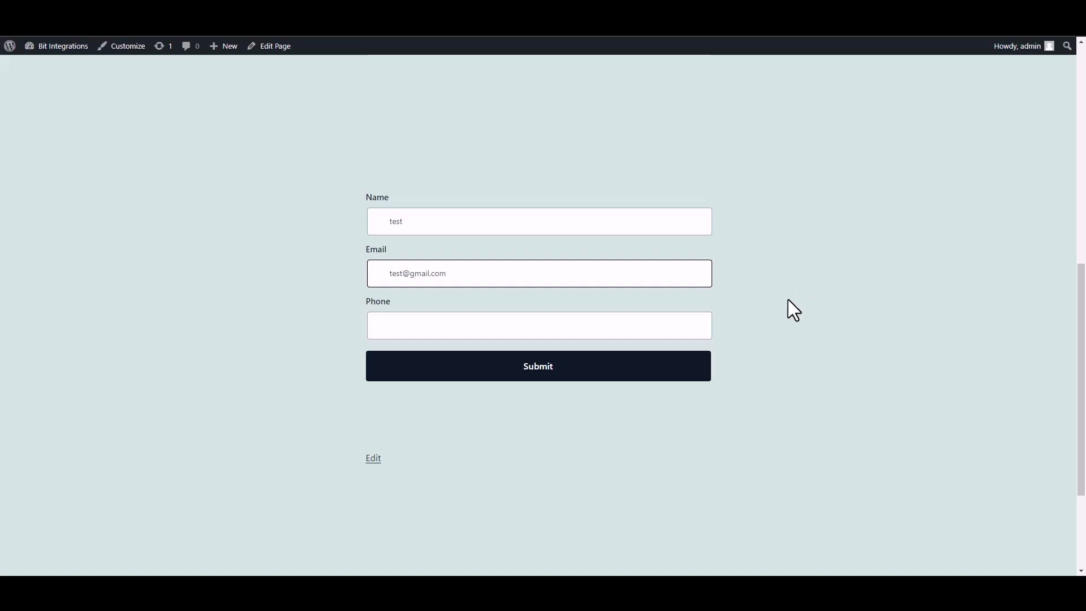
pyautogui.click(654, 331)
pyautogui.write('58566255')
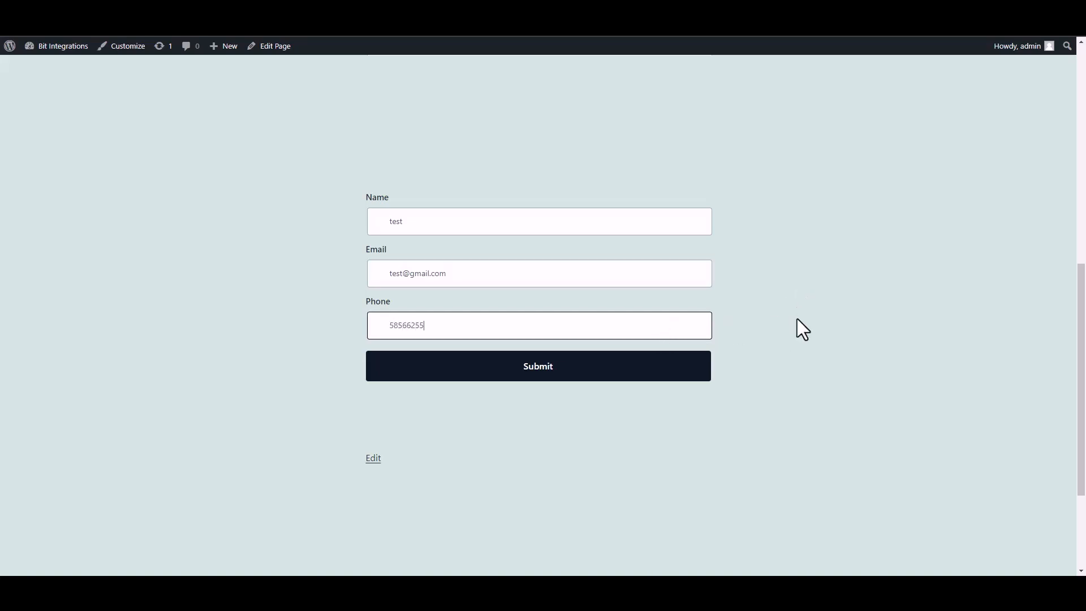
pyautogui.click(698, 374)
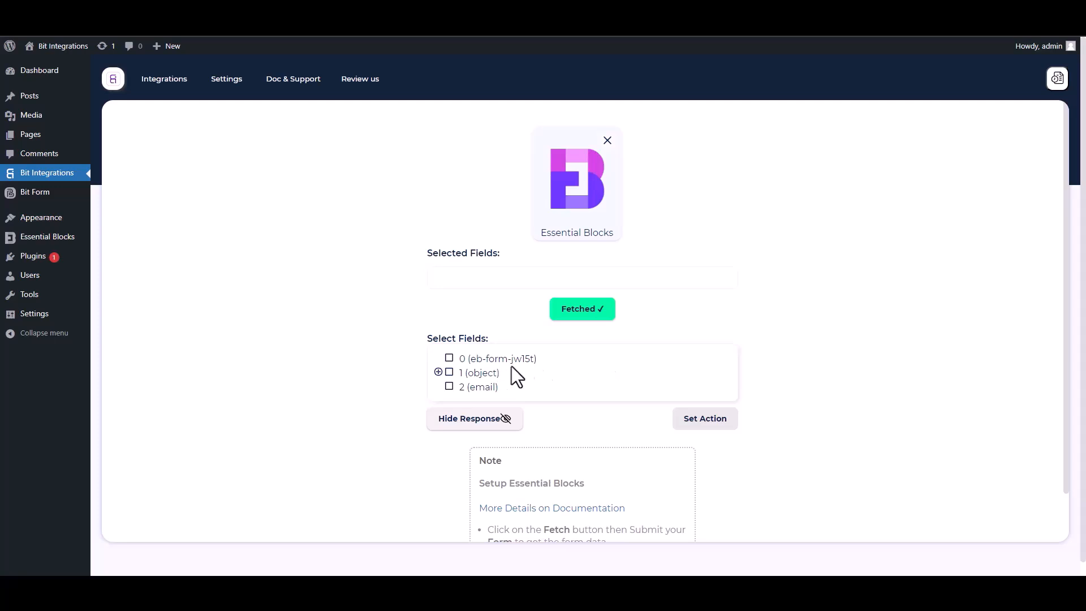
# Select field 0 (the form ID) and the Name, Email and Phone fields under object 1 from the fetched response.
pyautogui.moveTo(539, 360); pyautogui.dragTo(455, 359)
pyautogui.click(449, 359)
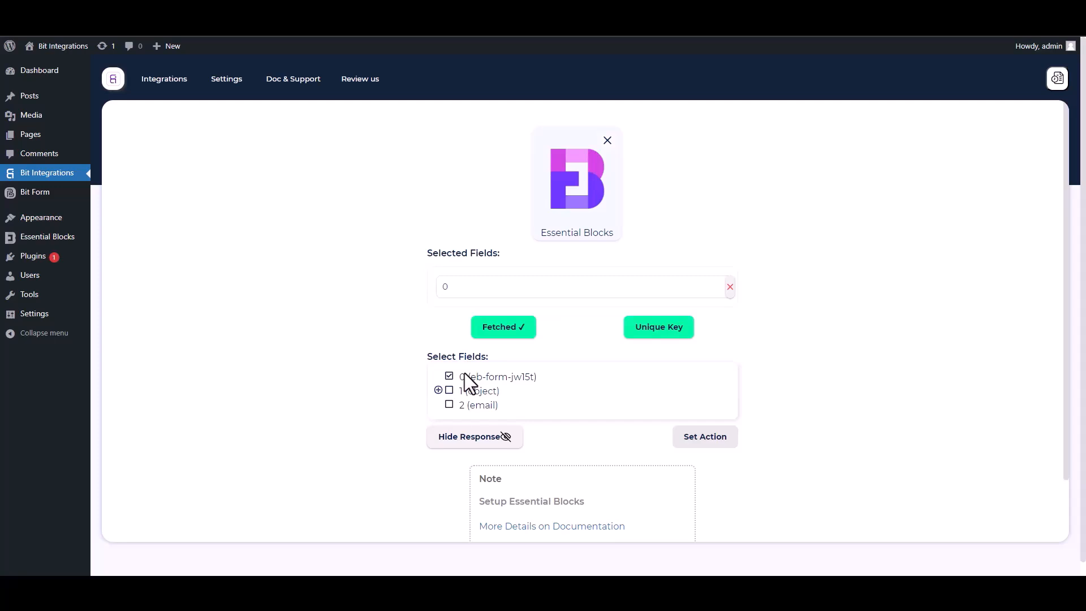
pyautogui.click(438, 390)
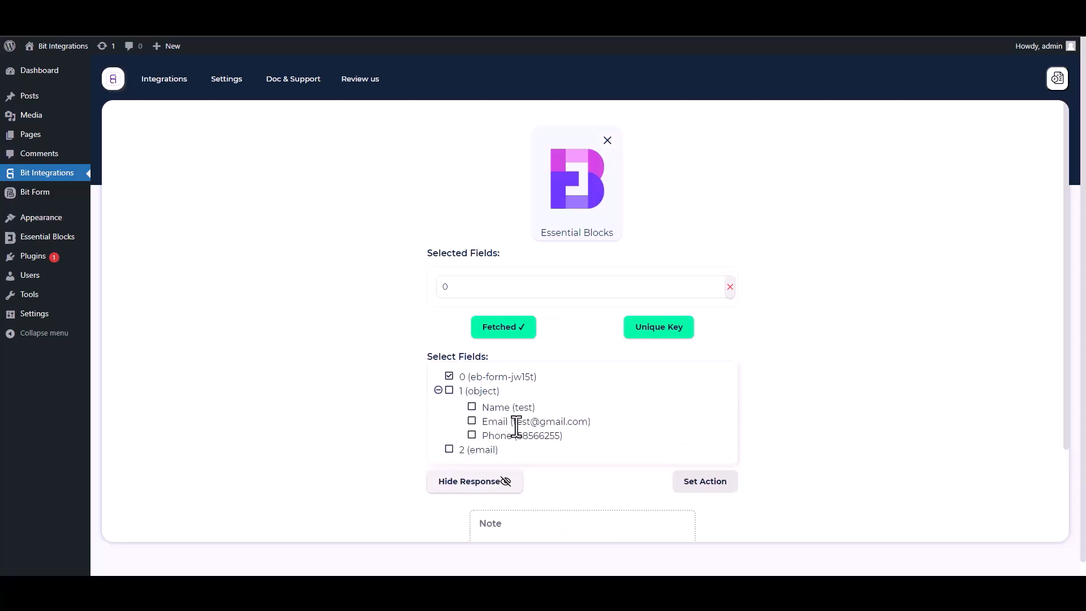
pyautogui.click(472, 409)
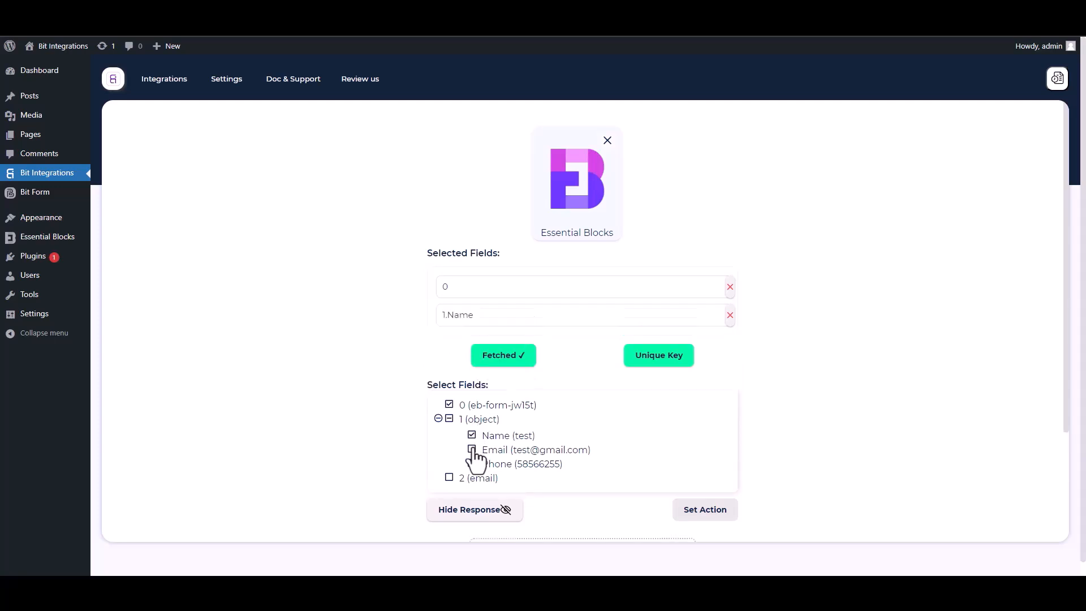
pyautogui.click(472, 450)
pyautogui.click(472, 492)
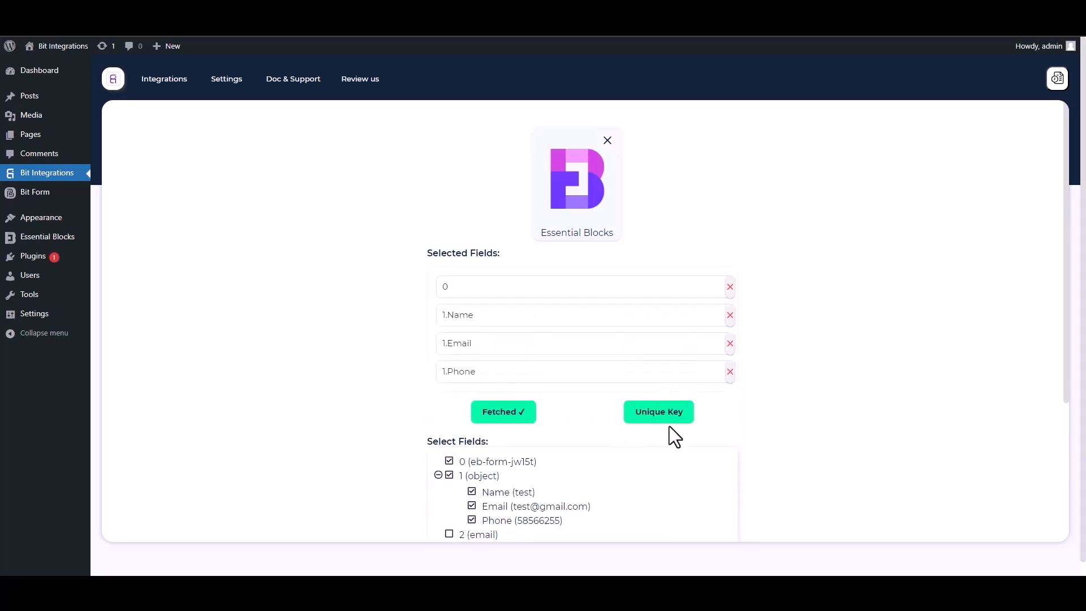
# Set field 0 as the trigger's unique primary key.
pyautogui.moveTo(1066, 361); pyautogui.dragTo(1068, 467)
pyautogui.click(662, 308)
pyautogui.click(535, 311)
pyautogui.click(458, 339)
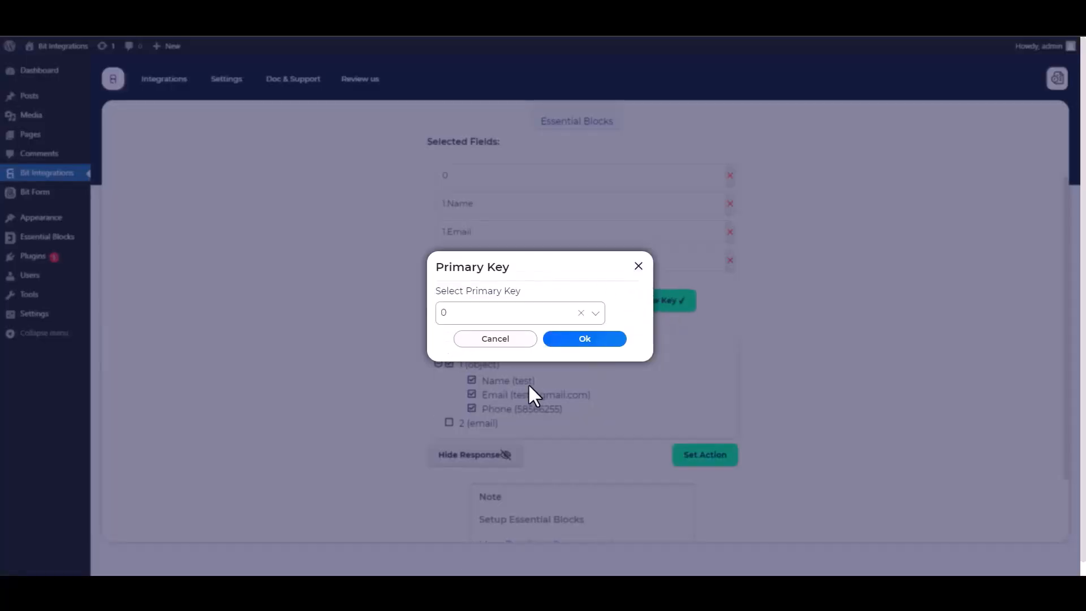
pyautogui.click(579, 341)
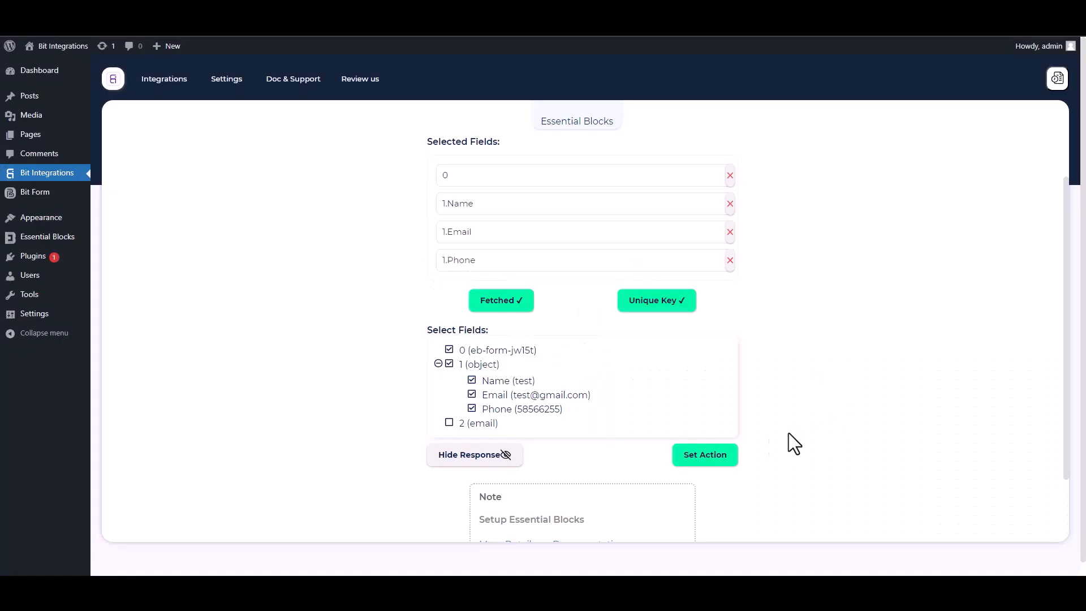
# Proceed to setting the action and choose Mailify.
pyautogui.click(734, 460)
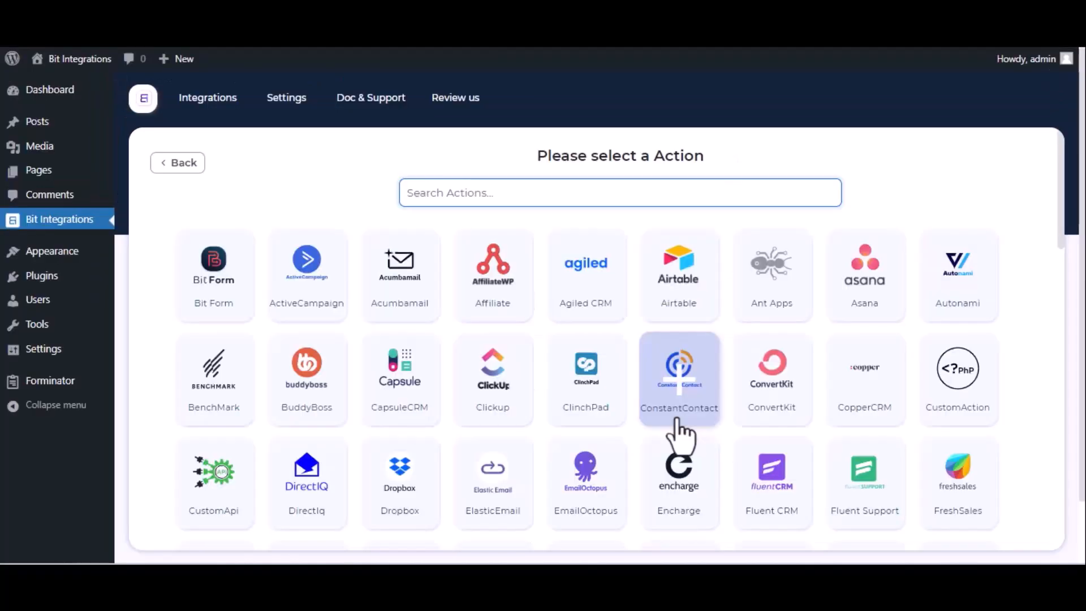
pyautogui.write('maili')
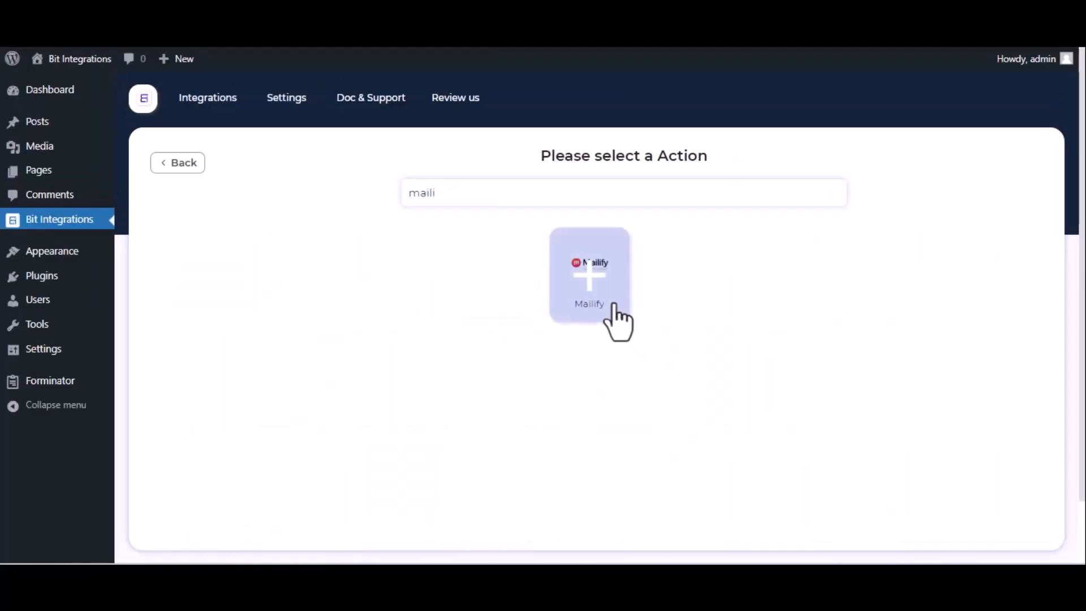
pyautogui.click(614, 306)
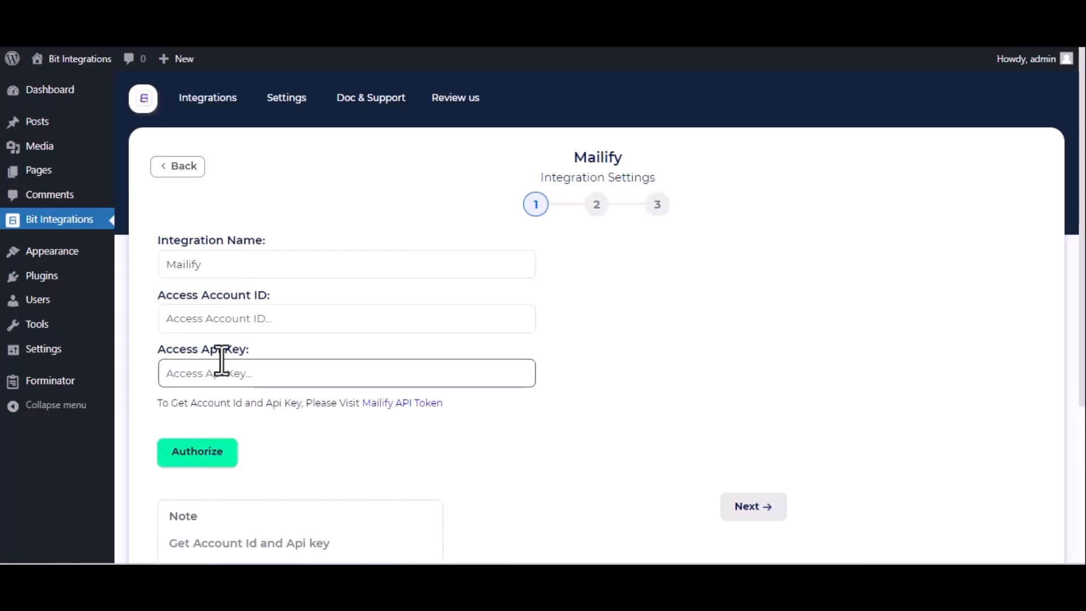
# Go to the Mailify account through the API token link and open its Developers API settings.
pyautogui.click(398, 411)
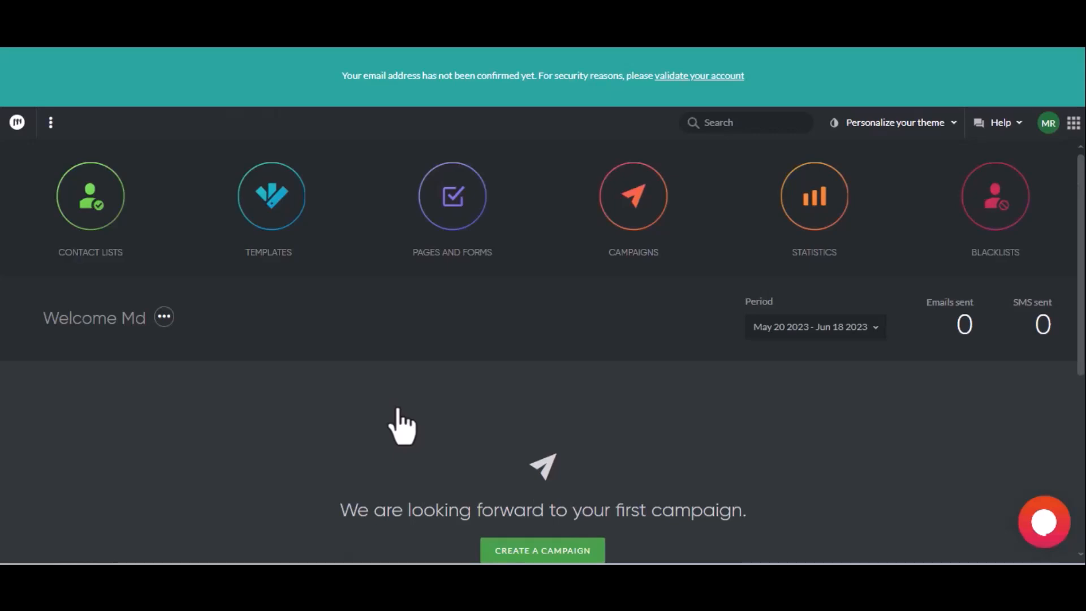
pyautogui.click(1049, 134)
pyautogui.click(885, 231)
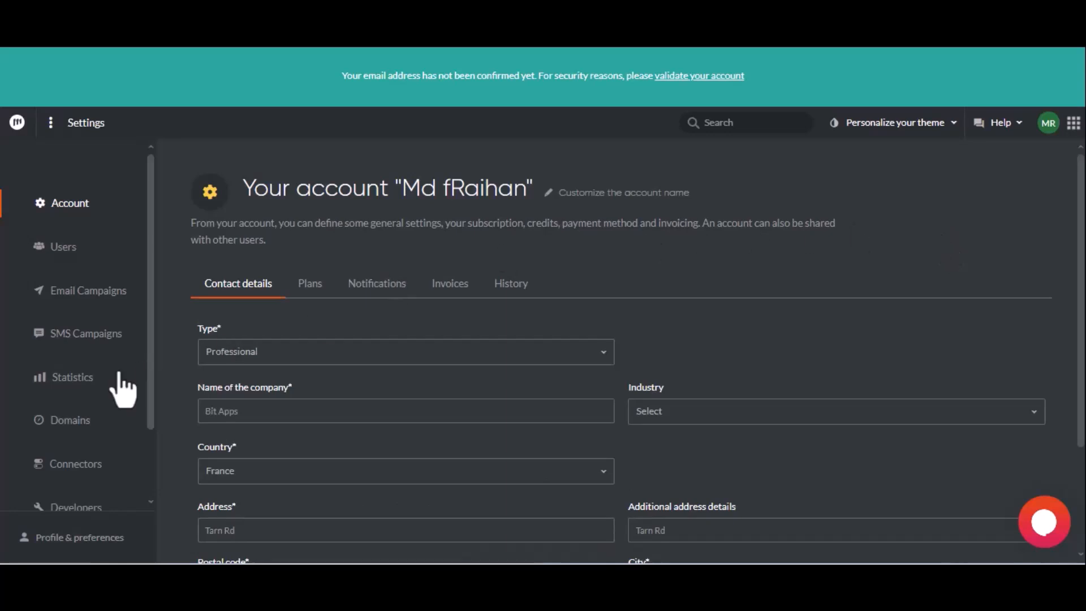
pyautogui.scroll(-2, 113, 379)
pyautogui.click(105, 417)
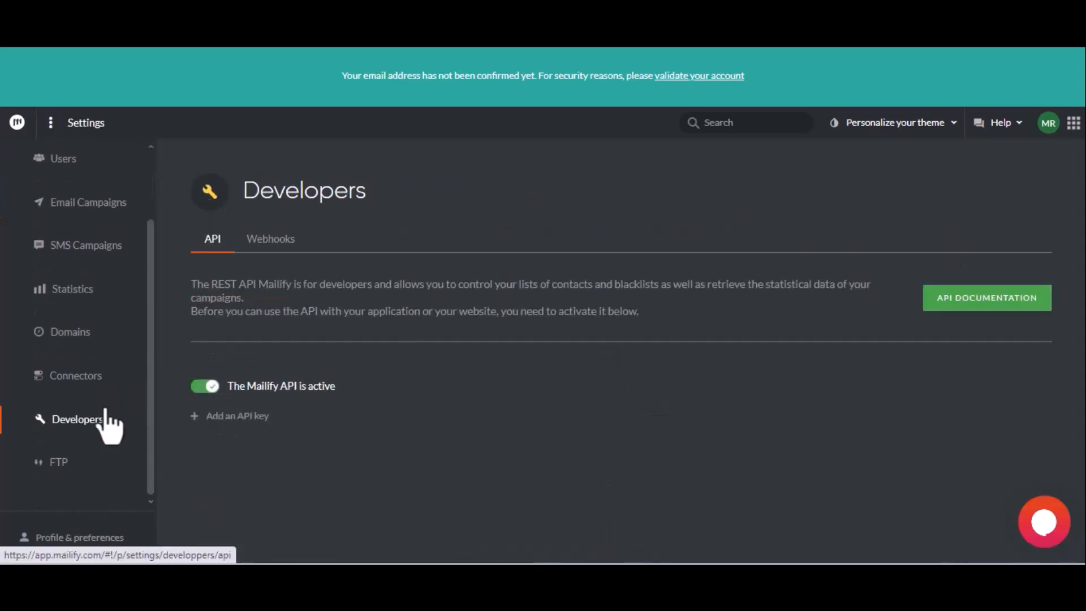
# Add a Mailify API key with the description "For Bit Integrations".
pyautogui.click(220, 416)
pyautogui.click(229, 444)
pyautogui.write('F')
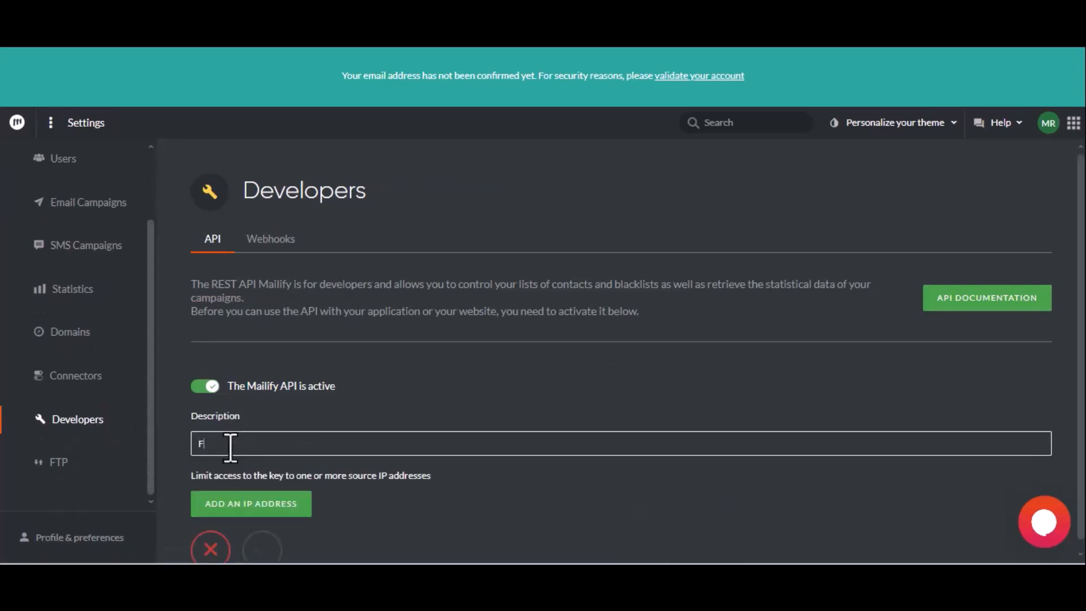
pyautogui.write('or Bit Integrations')
pyautogui.click(268, 542)
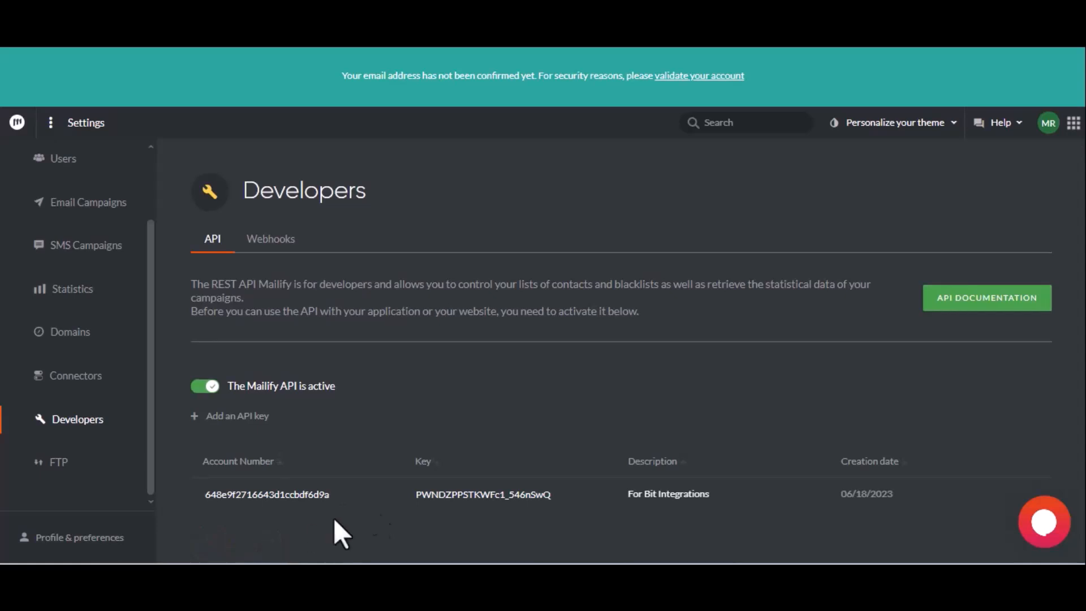
# Copy the Mailify account number into the integration's Access Account ID field.
pyautogui.click(267, 494)
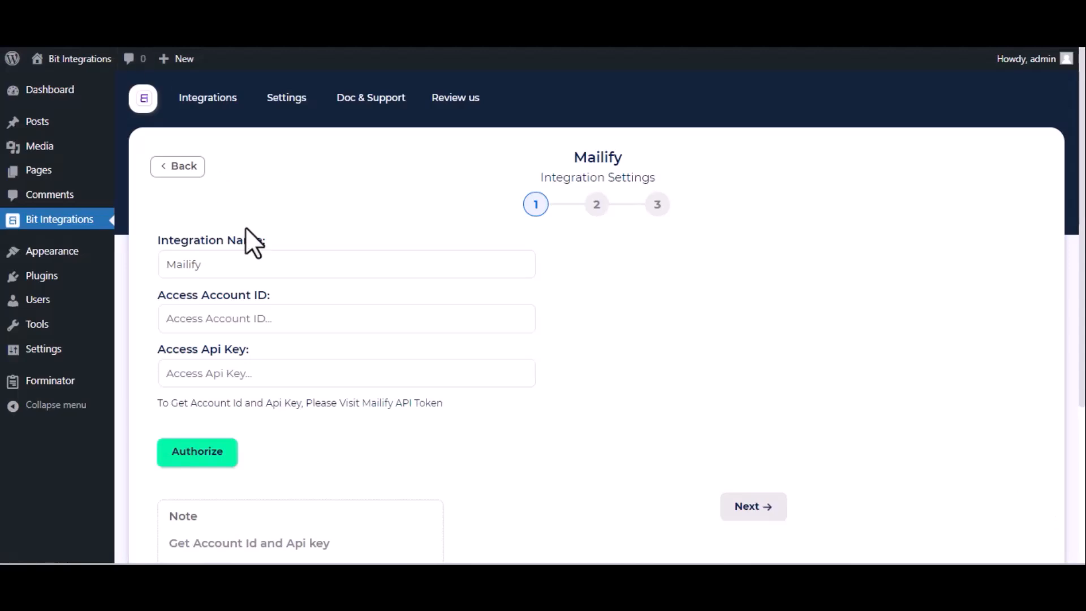
pyautogui.click(216, 318)
pyautogui.hotkey('ctrl', 'v')
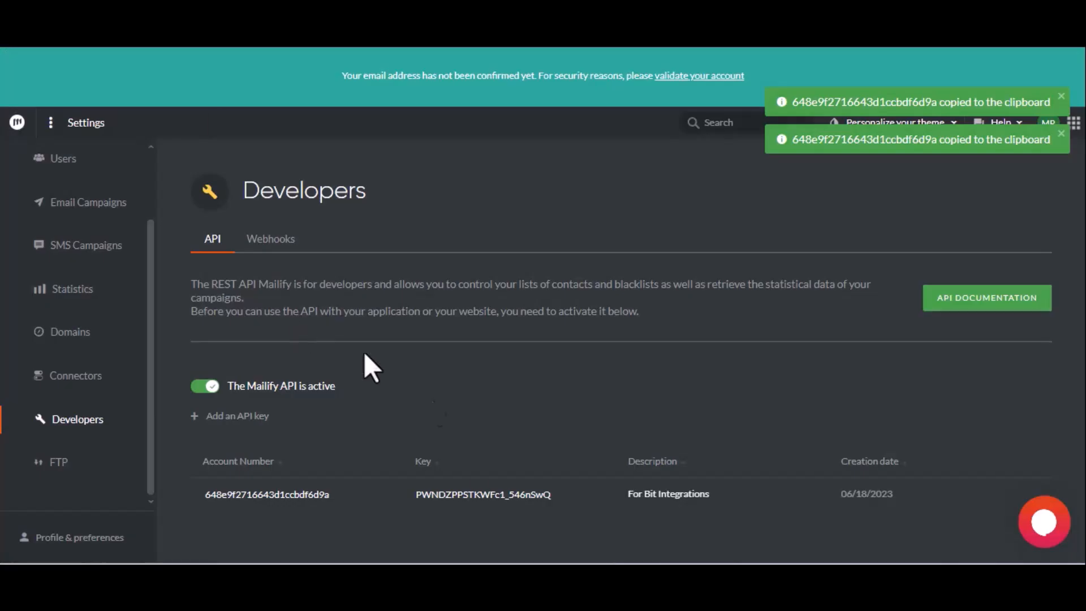
# Copy the Mailify API key into the Access Api Key field, then authorize the connection and continue.
pyautogui.click(473, 494)
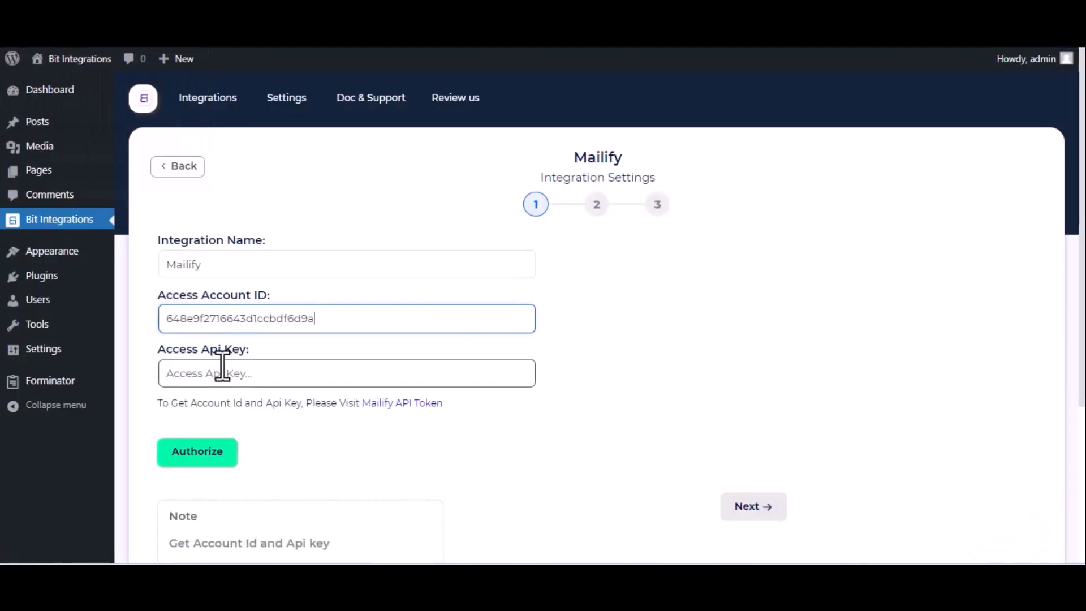
pyautogui.click(222, 366)
pyautogui.hotkey('ctrl', 'v')
pyautogui.click(207, 459)
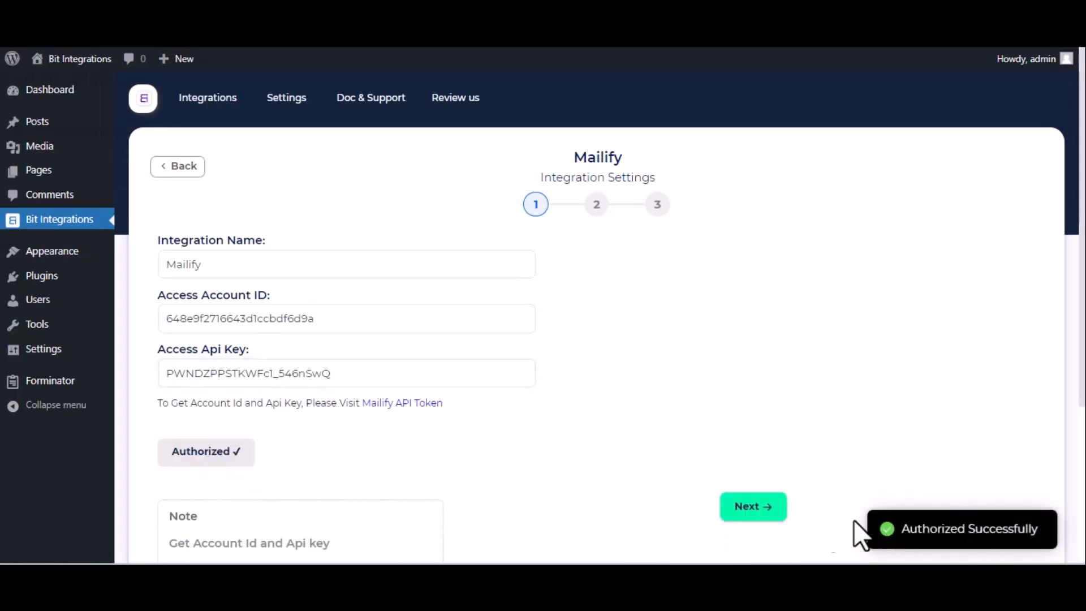
pyautogui.click(759, 512)
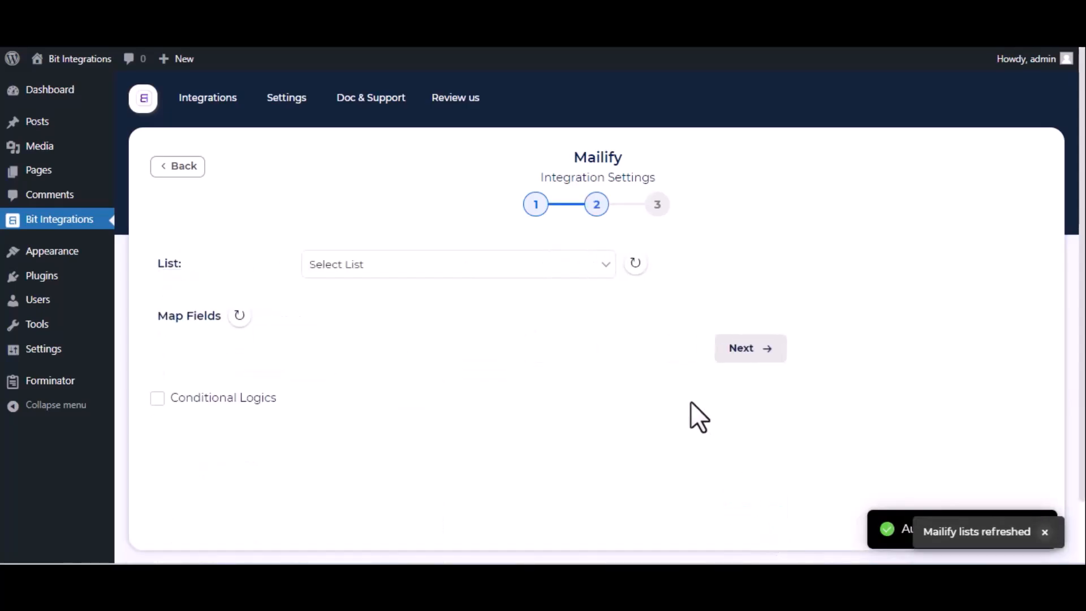
# Select the Contacts list and map the Email-1 form field to Mailify's Email field.
pyautogui.click(561, 266)
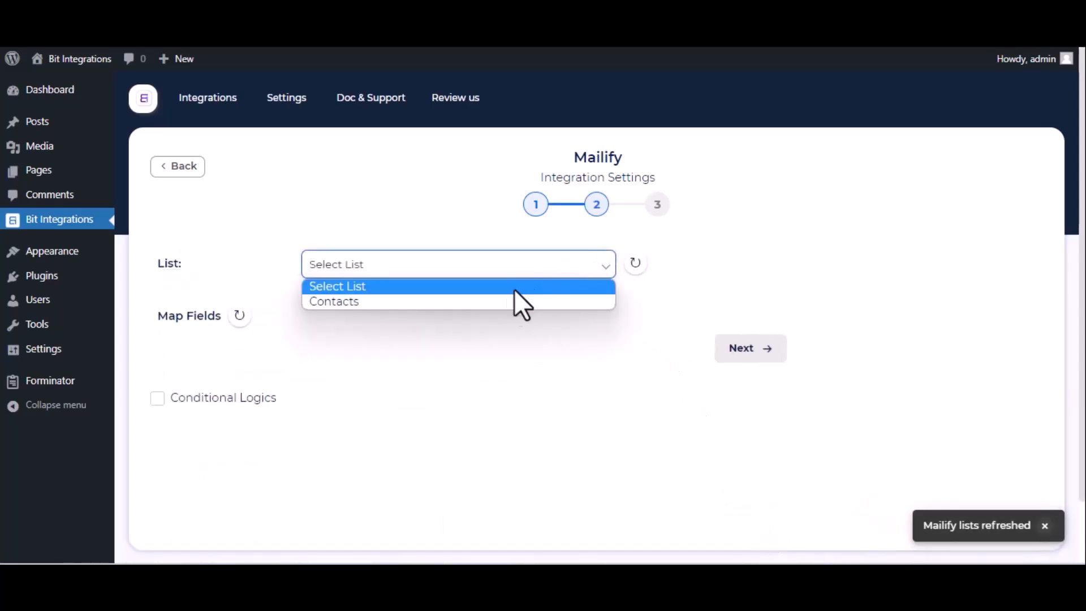
pyautogui.click(500, 301)
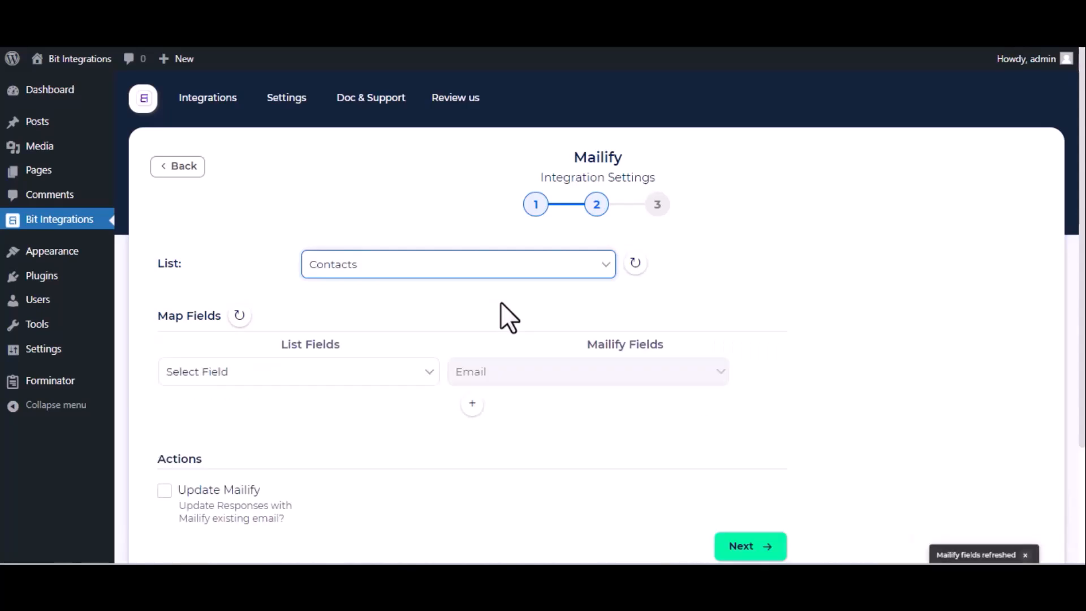
pyautogui.click(318, 377)
pyautogui.click(279, 441)
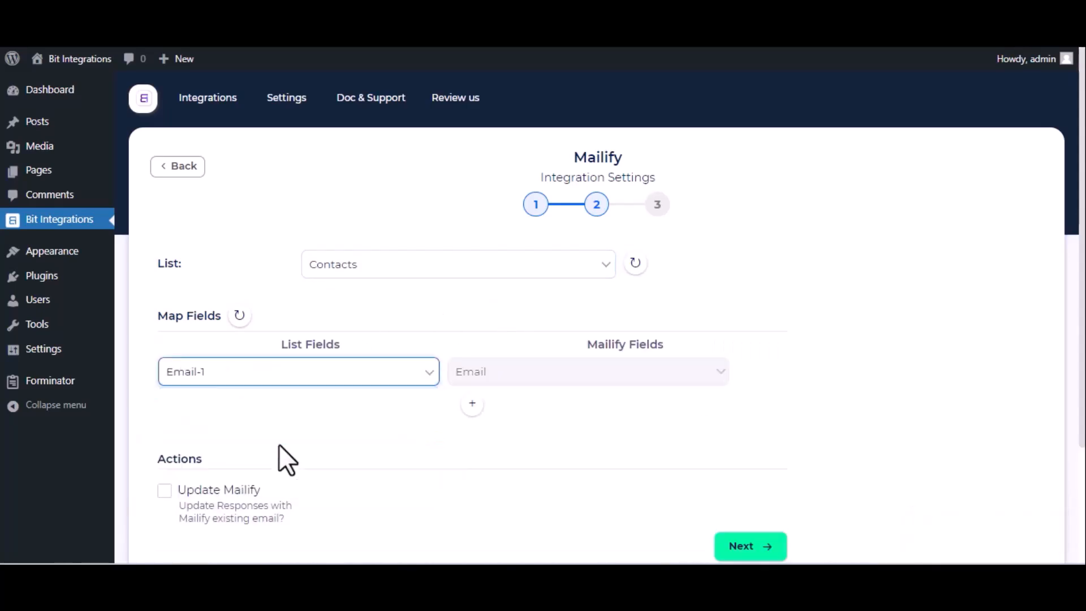
# Add a field mapping row that maps Name-1 to First name.
pyautogui.click(472, 407)
pyautogui.click(359, 409)
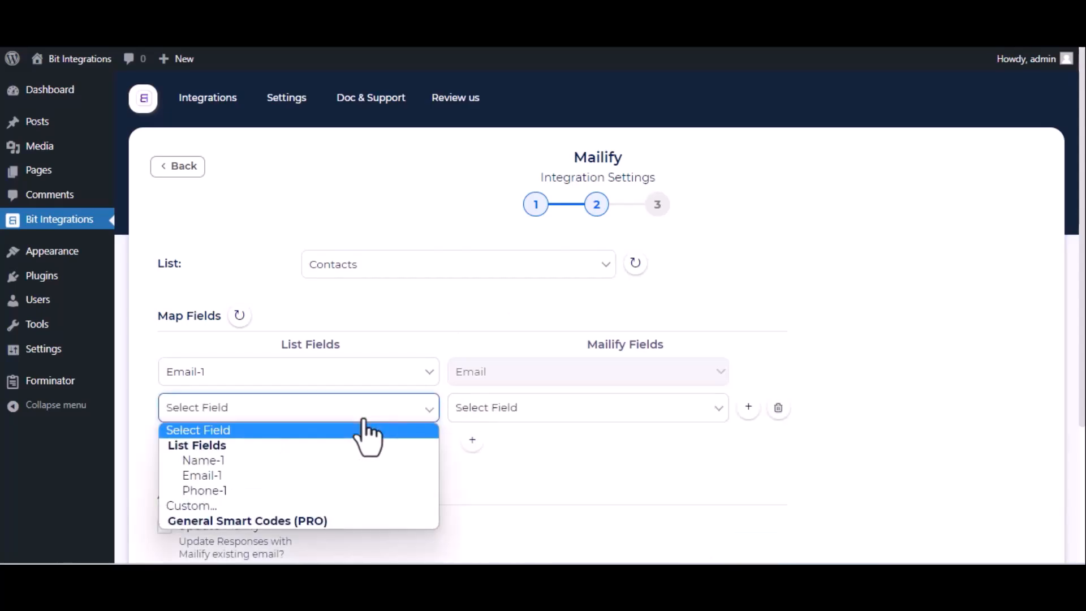
pyautogui.click(267, 467)
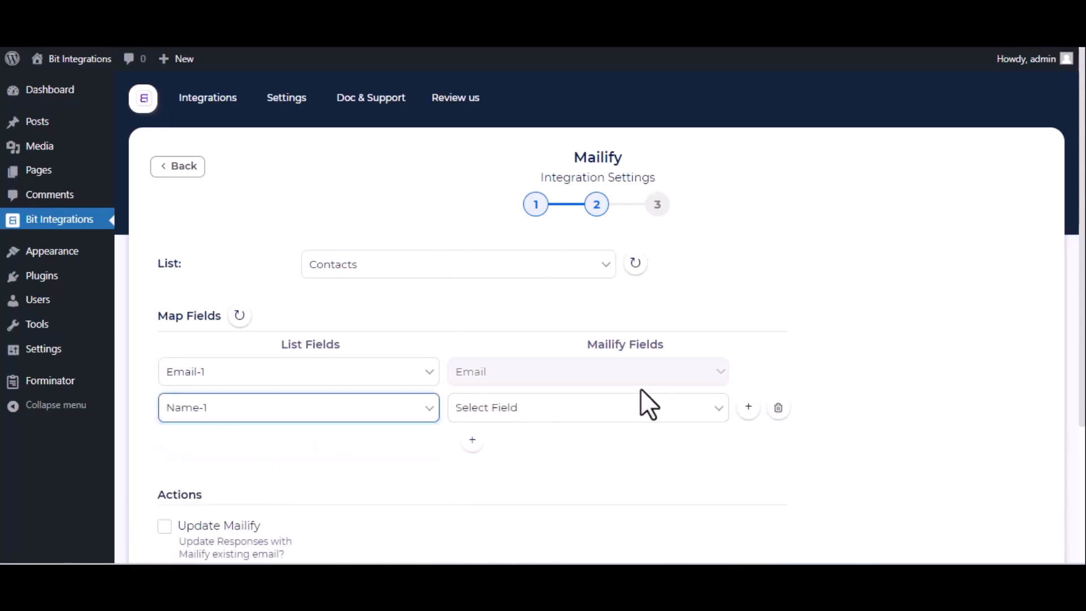
pyautogui.click(640, 404)
pyautogui.click(536, 475)
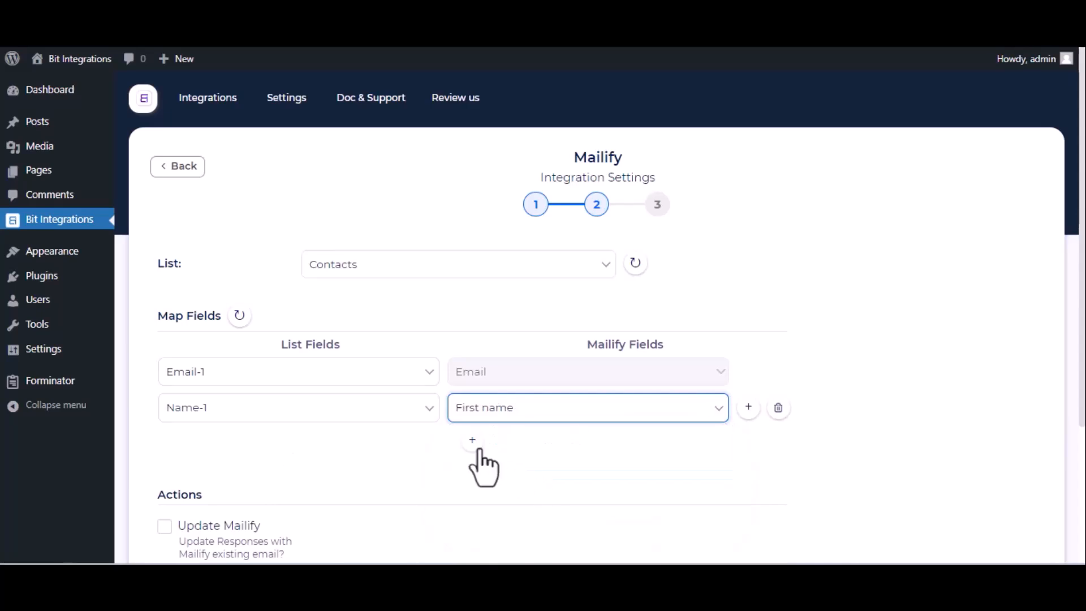
# Add a mapping row from Phone-1 to Mobile phone number and continue to the final integration step.
pyautogui.click(473, 444)
pyautogui.click(408, 444)
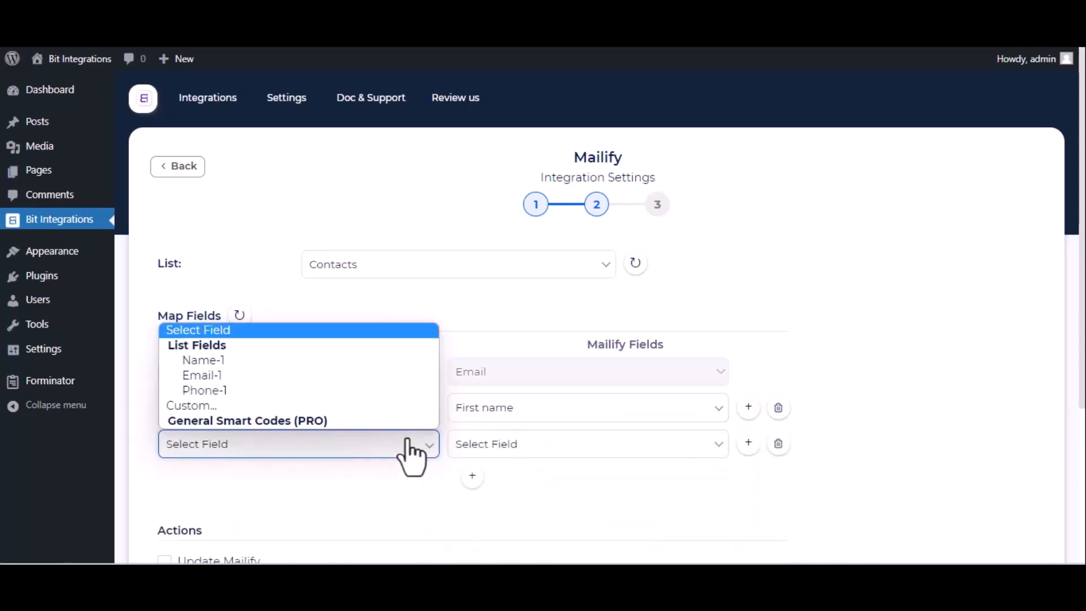
pyautogui.click(312, 392)
pyautogui.click(533, 451)
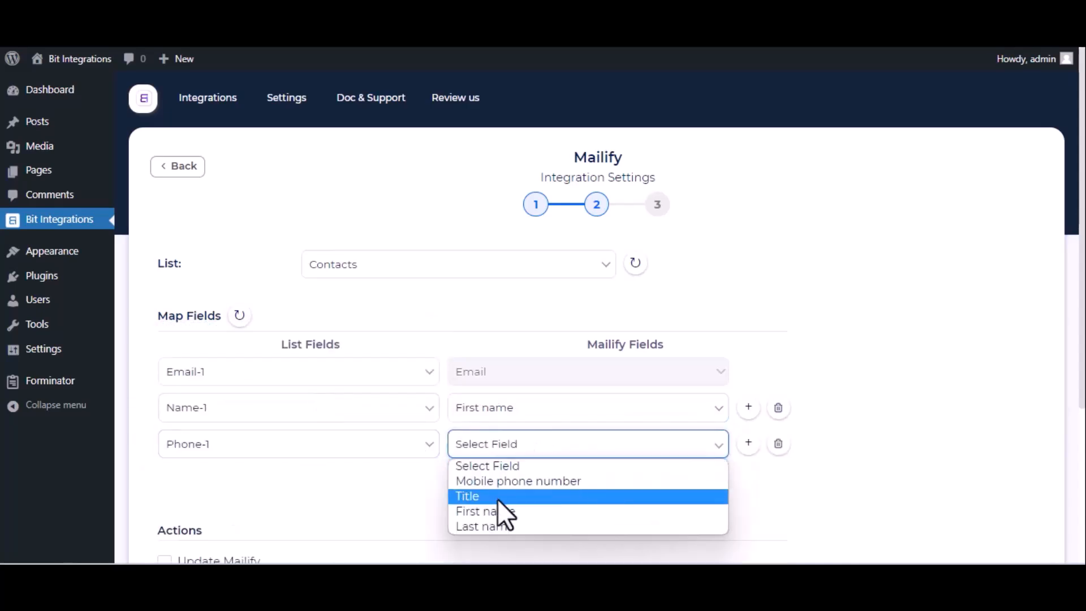
pyautogui.click(507, 482)
pyautogui.scroll(-4, 507, 483)
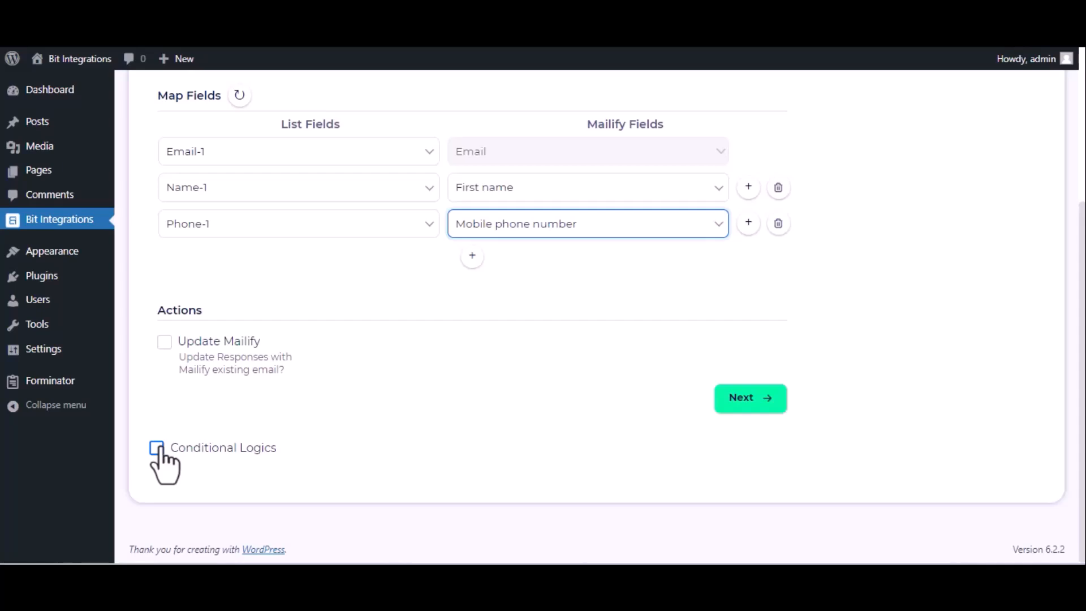
pyautogui.click(731, 408)
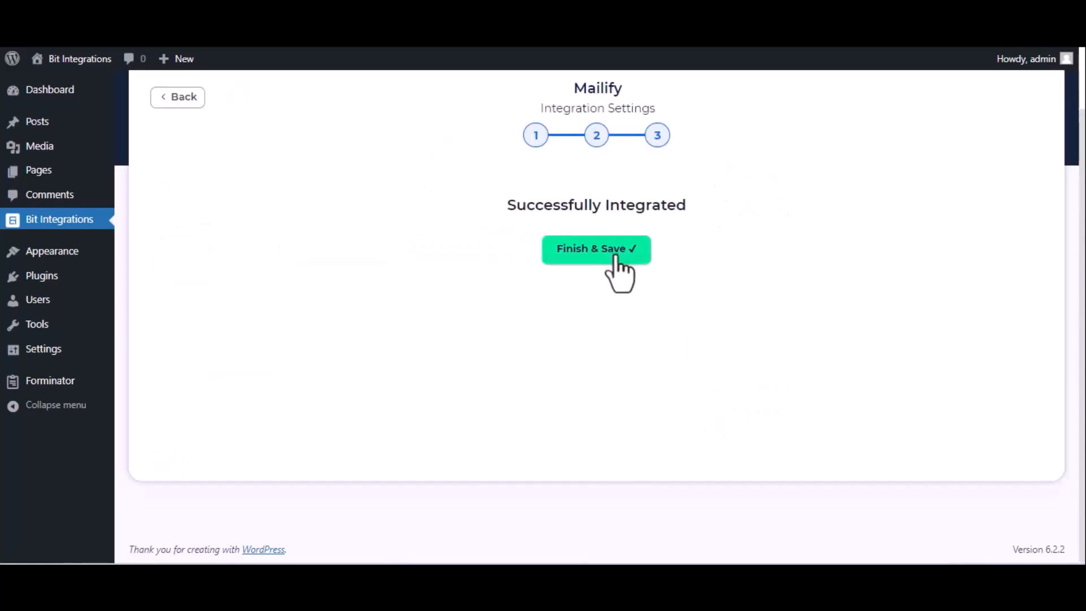
# Finish and save the Mailify integration.
pyautogui.click(616, 259)
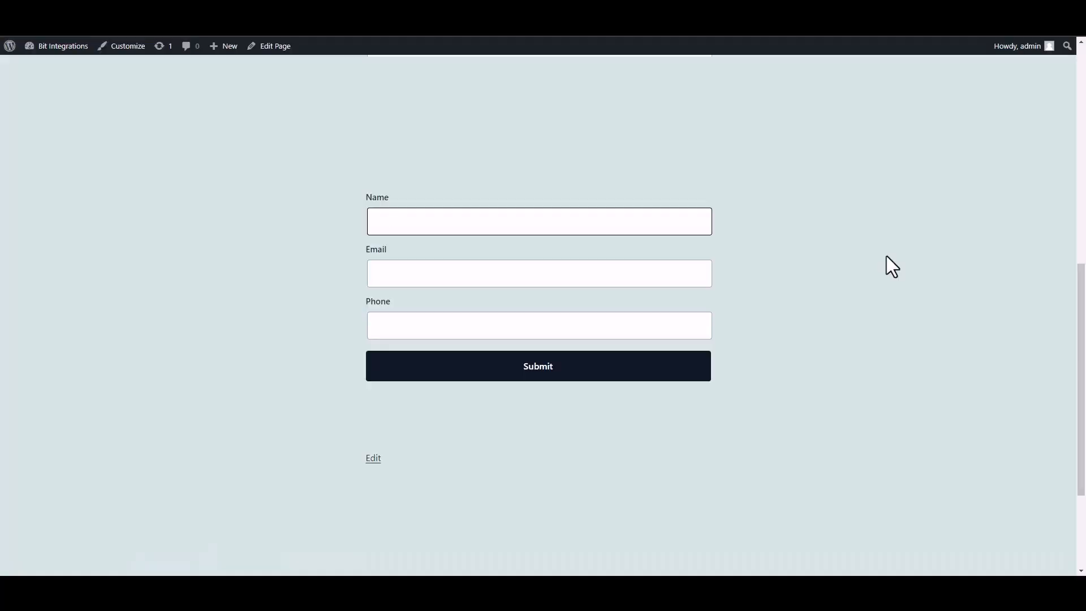
# Enter Bit Integrations as the name in the Essential Blocks form on the published page.
pyautogui.write('Bit INTEGRAT')
pyautogui.press('BackSpace')
pyautogui.press('BackSpace')
pyautogui.press('BackSpace')
pyautogui.press('BackSpace')
pyautogui.press('BackSpace')
pyautogui.press('BackSpace')
pyautogui.write('nter')
pyautogui.write('grat')
pyautogui.write('ions')
# Fill in the test contact's e-mail address in the form's Email field.
pyautogui.click(629, 276)
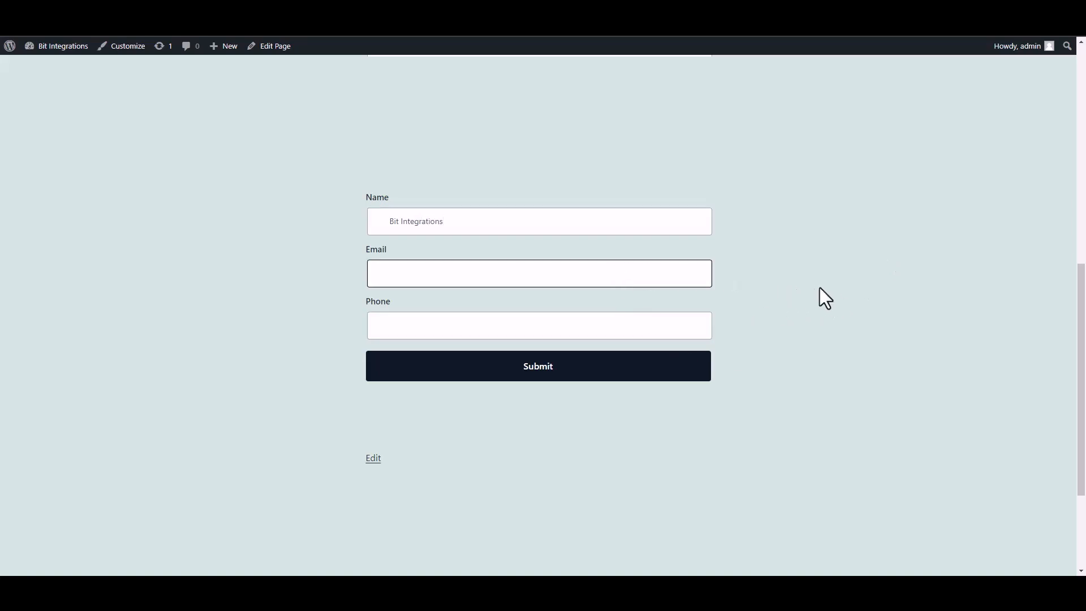
# Fill in the test contact's phone number and submit the form.
pyautogui.click(671, 332)
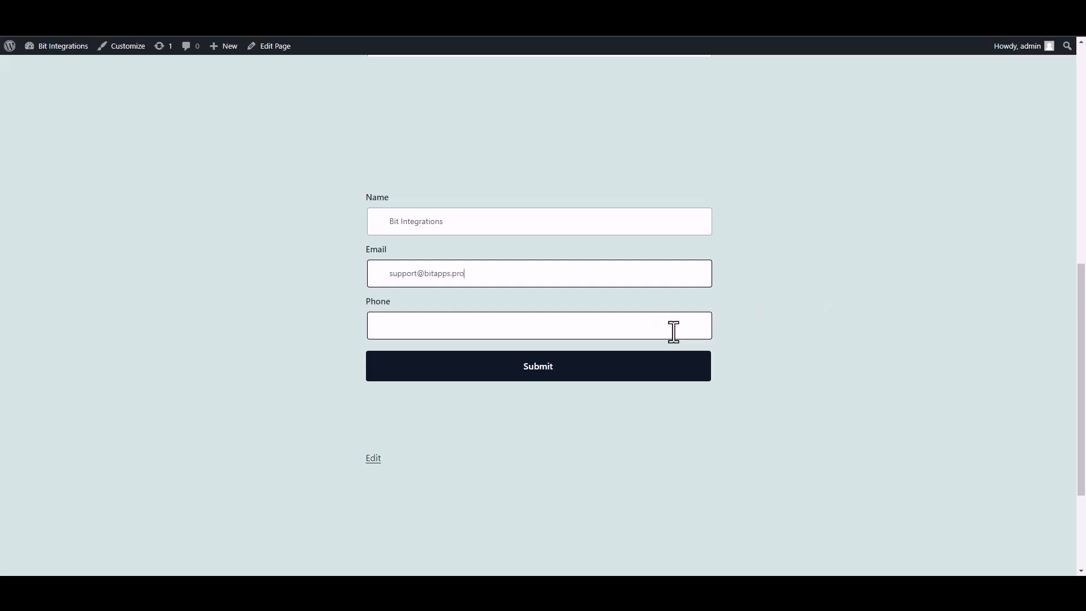
pyautogui.write('444')
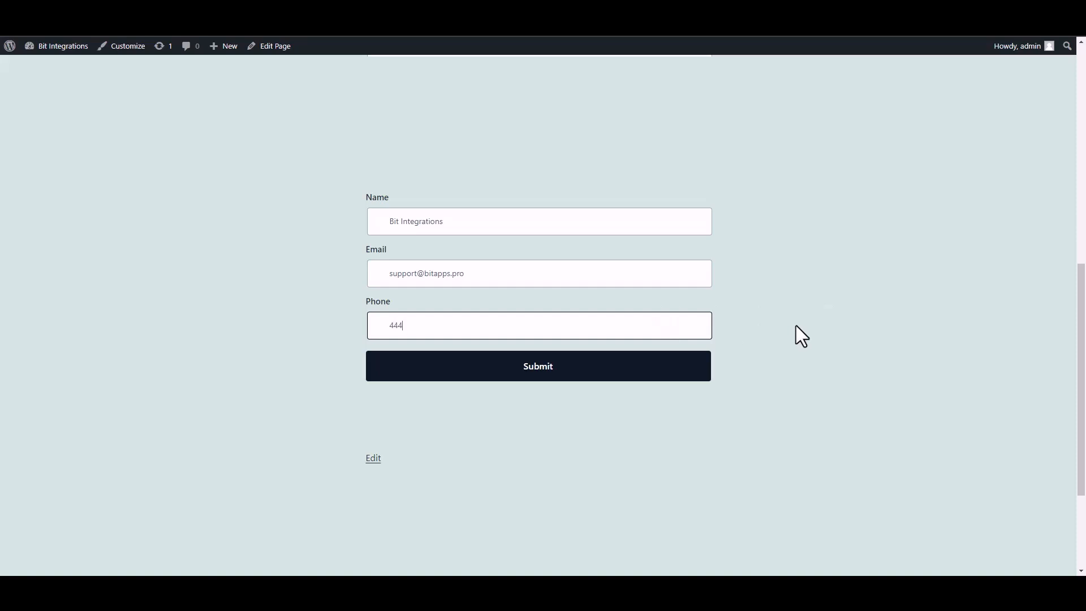
pyautogui.write('555666')
pyautogui.click(710, 369)
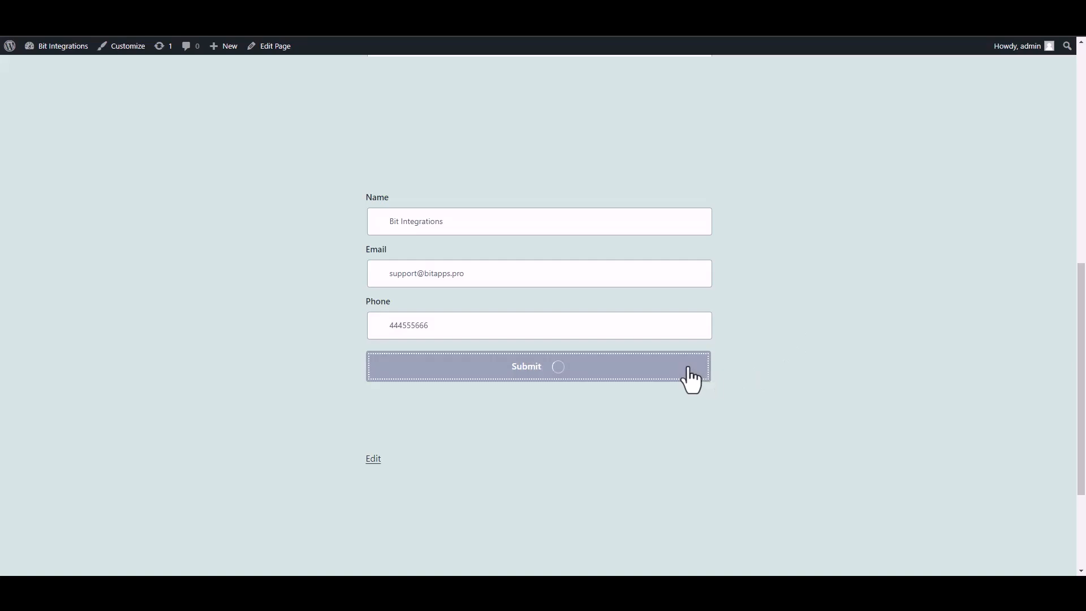
pyautogui.tripleClick(417, 410)
pyautogui.click(774, 429)
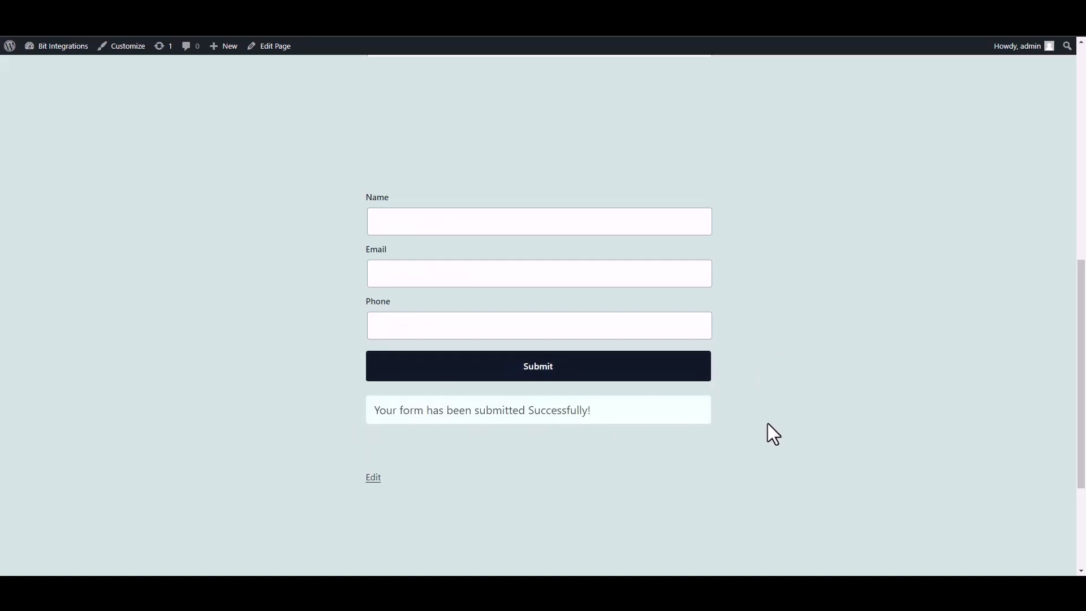